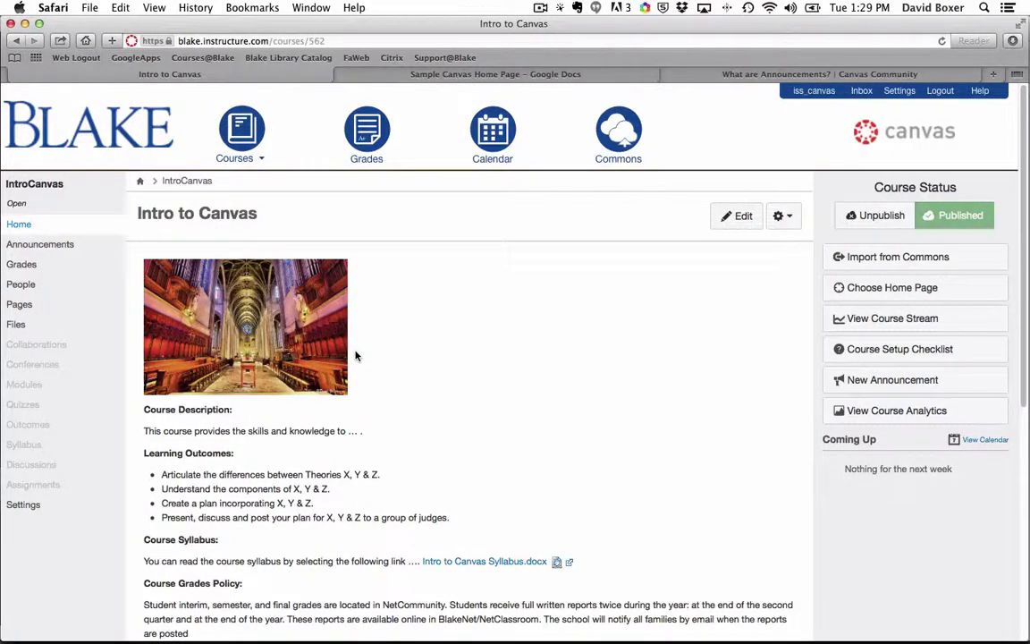
- Scroll through the Intro to Canvas course home page to review its content
scroll(355, 356, "down", 1)
scroll(355, 356, "down", 2)
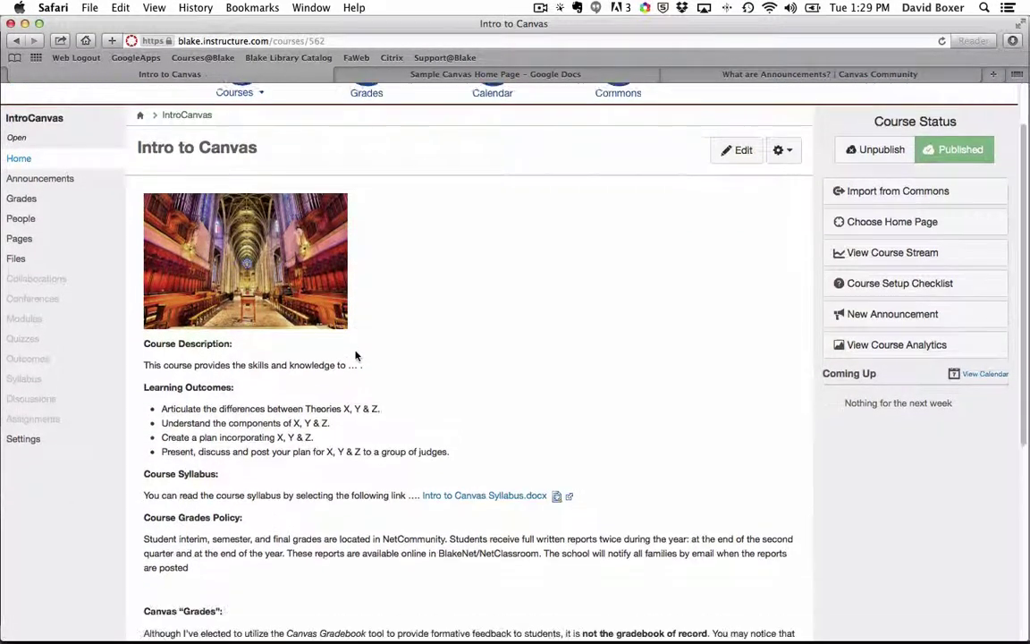
scroll(356, 357, "up", 3)
scroll(356, 358, "down", 3)
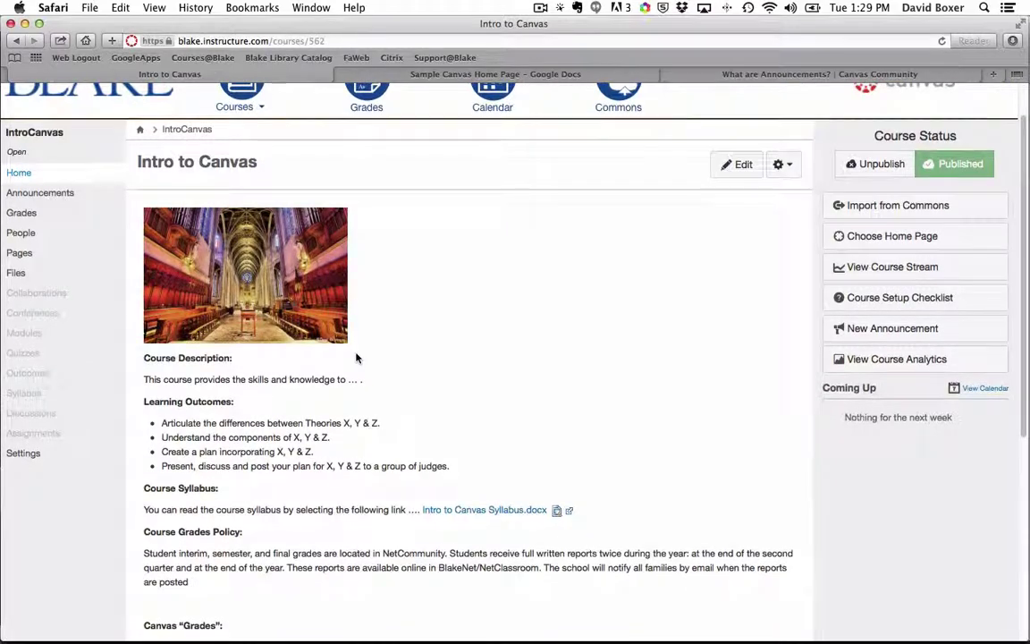
scroll(356, 357, "up", 3)
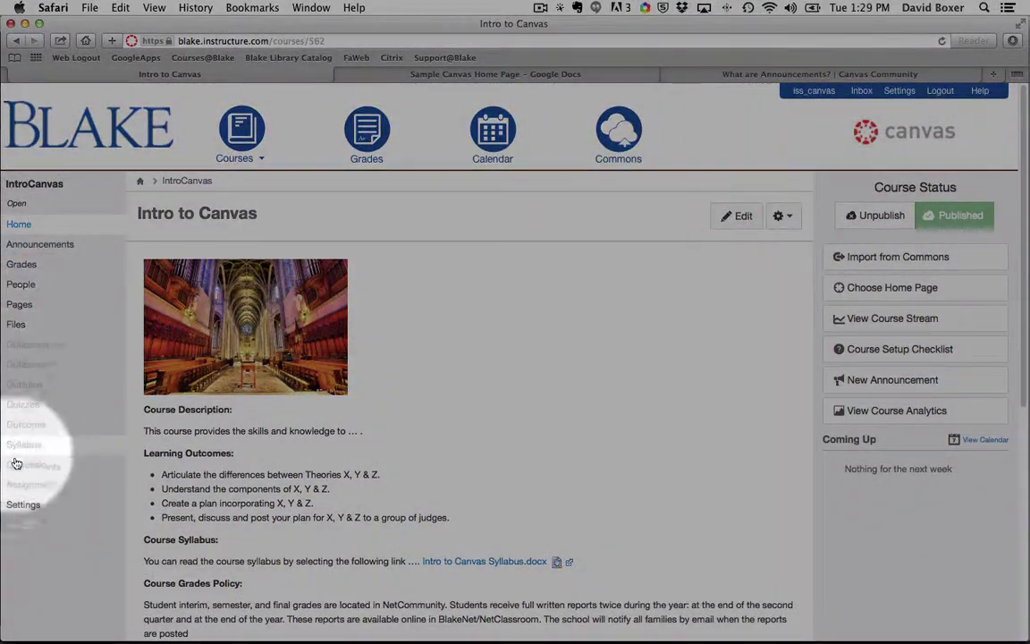
- Go to the Intro to Canvas Assignments page from the course navigation
left_click(14, 489)
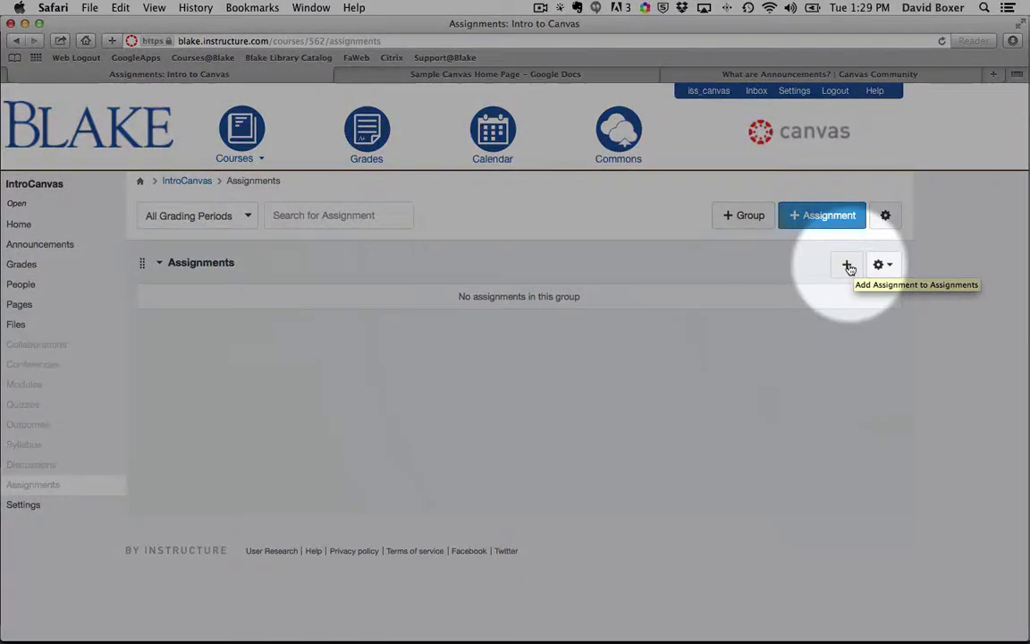
- Add a new assignment to the Assignments group named 'Study for Unit 1 Am. Rev. Exam'
left_click(847, 267)
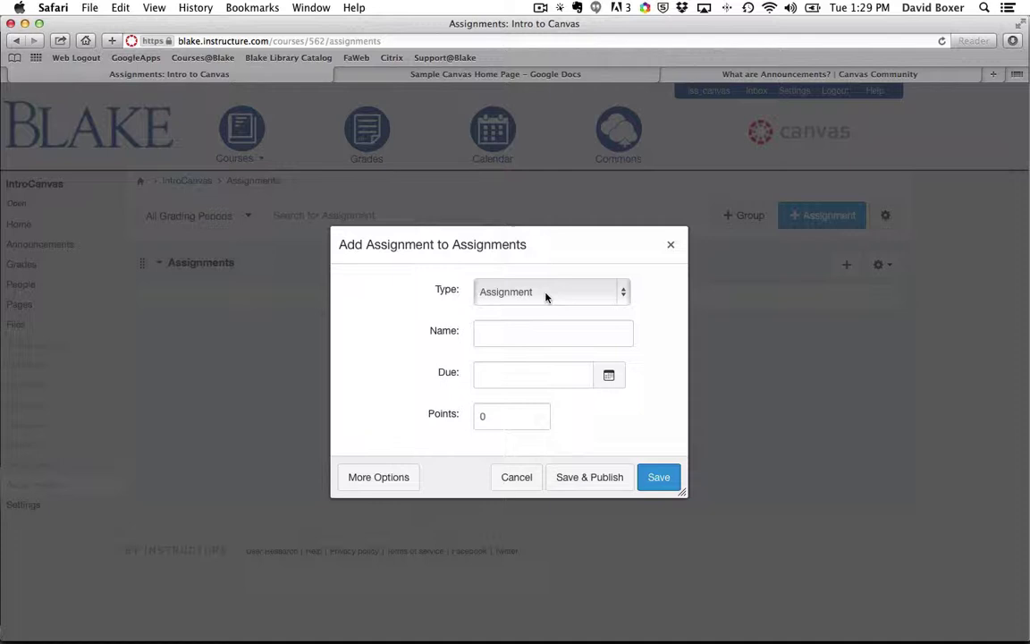
left_click(516, 343)
type("S")
key("BackSpace")
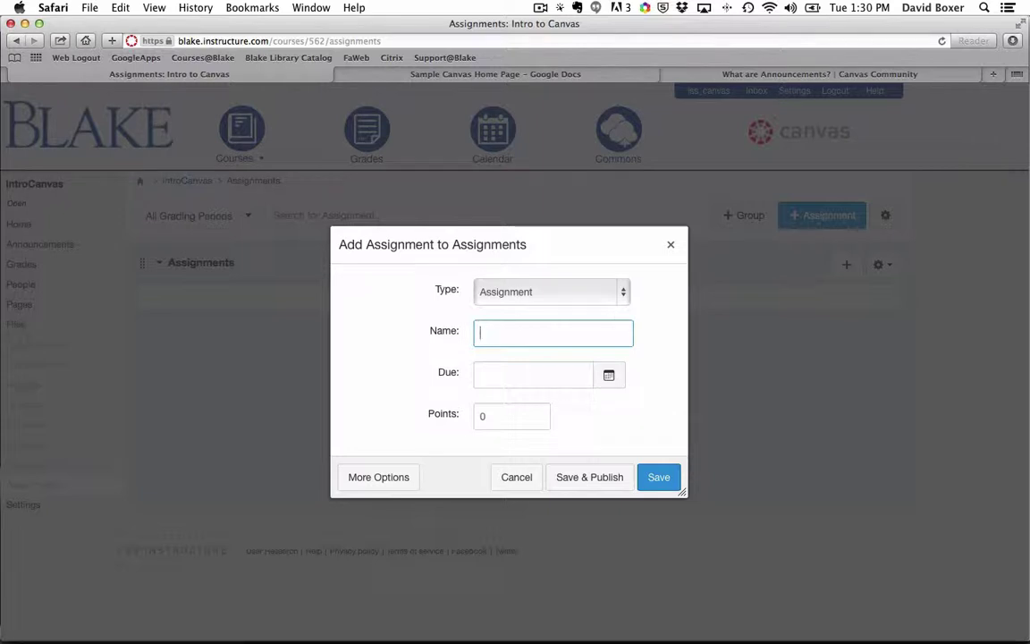
key("BackSpace")
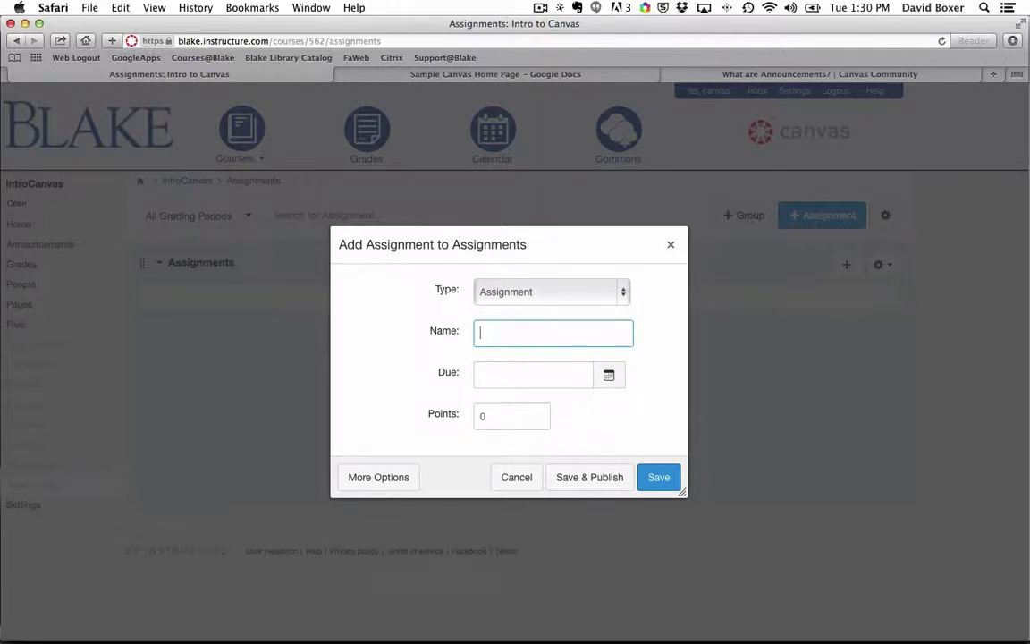
type("Study for Unit 1 Am")
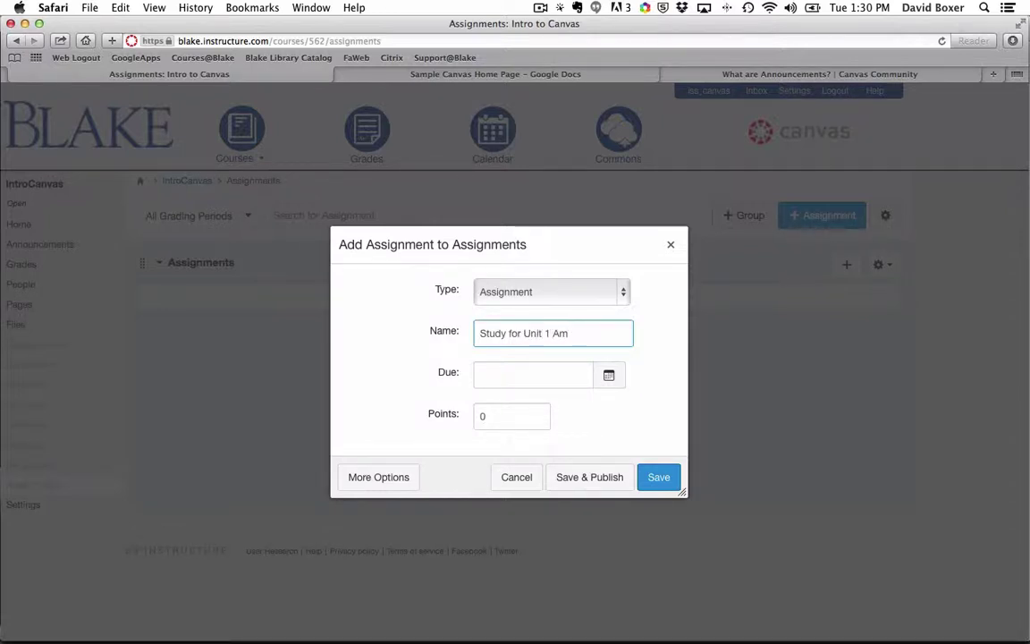
type(". Rev. Exam")
- Set the due date to January 14, 2016 and go to the full assignment options
left_click(570, 375)
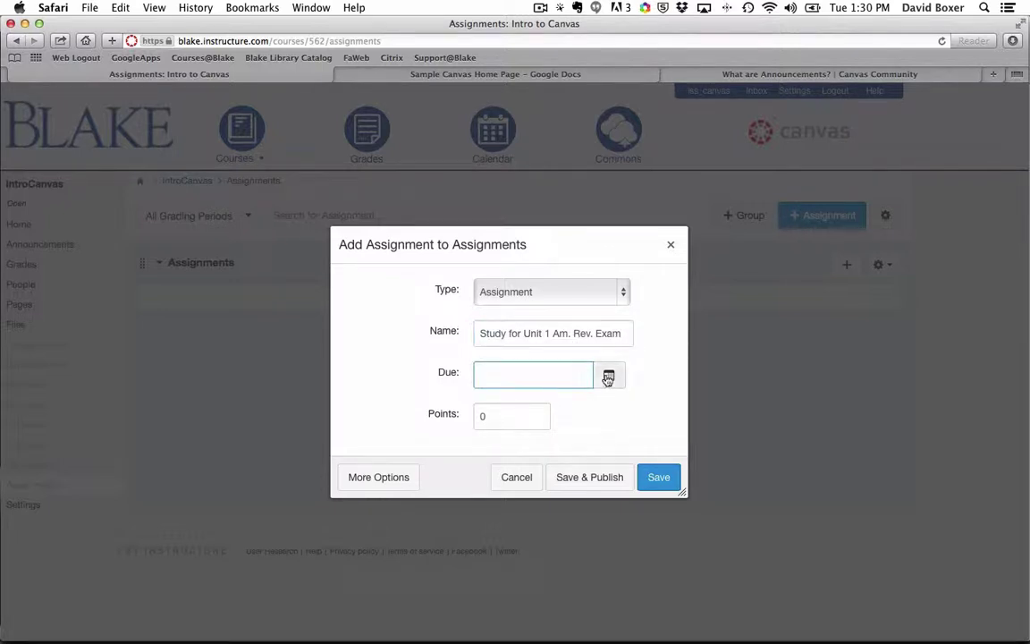
left_click(608, 376)
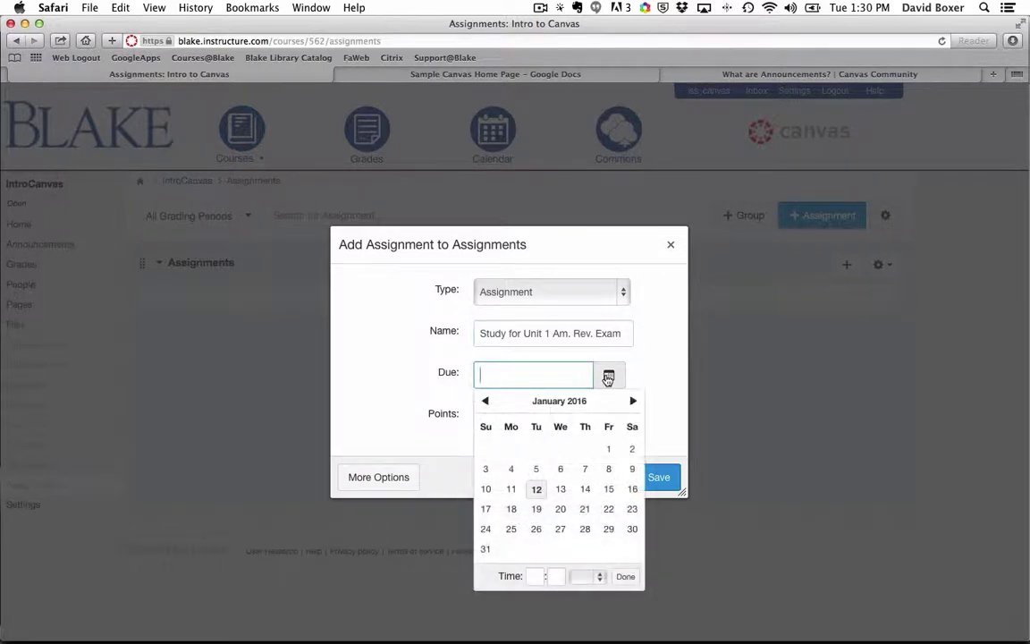
left_click(586, 489)
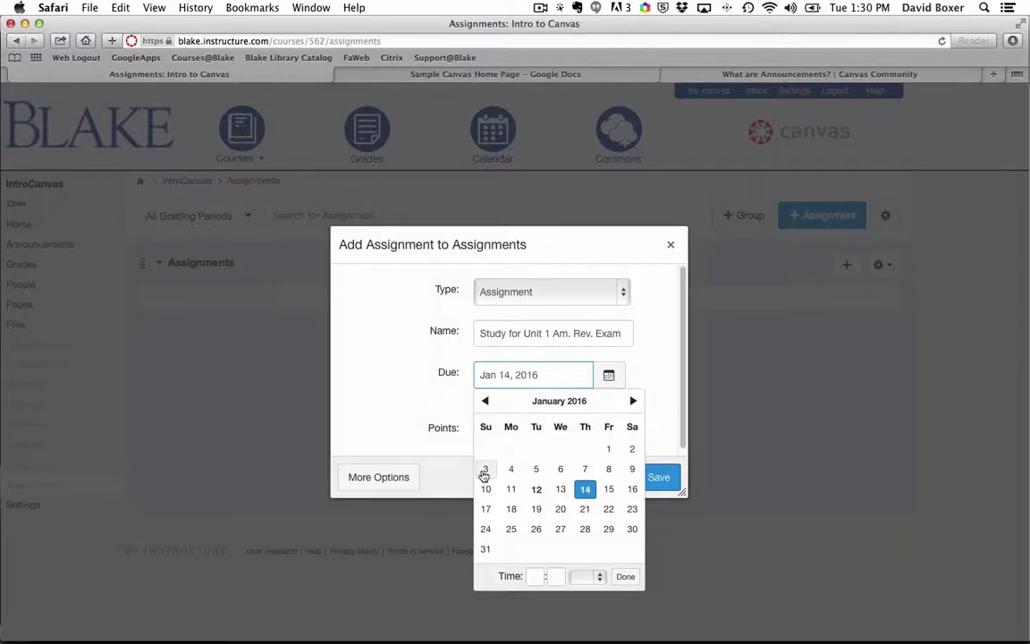
left_click(397, 376)
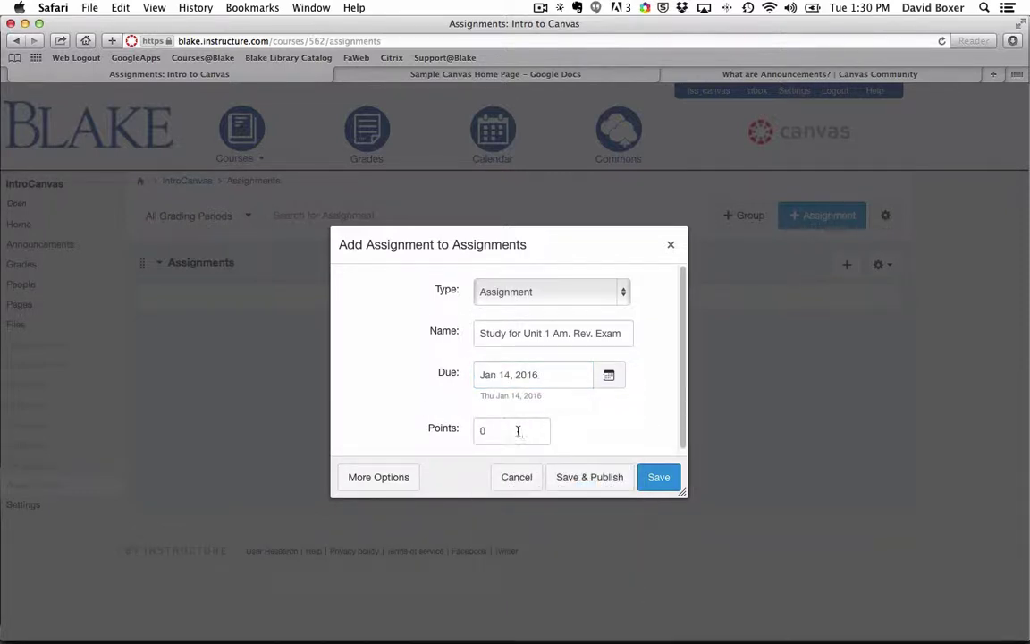
scroll(517, 428, "down", 1)
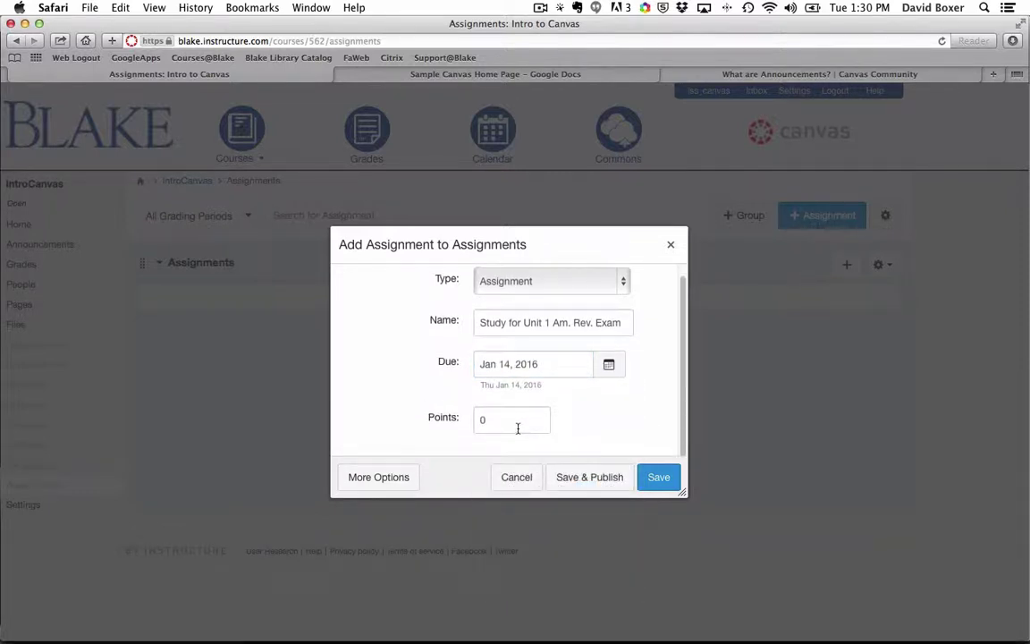
left_click(379, 480)
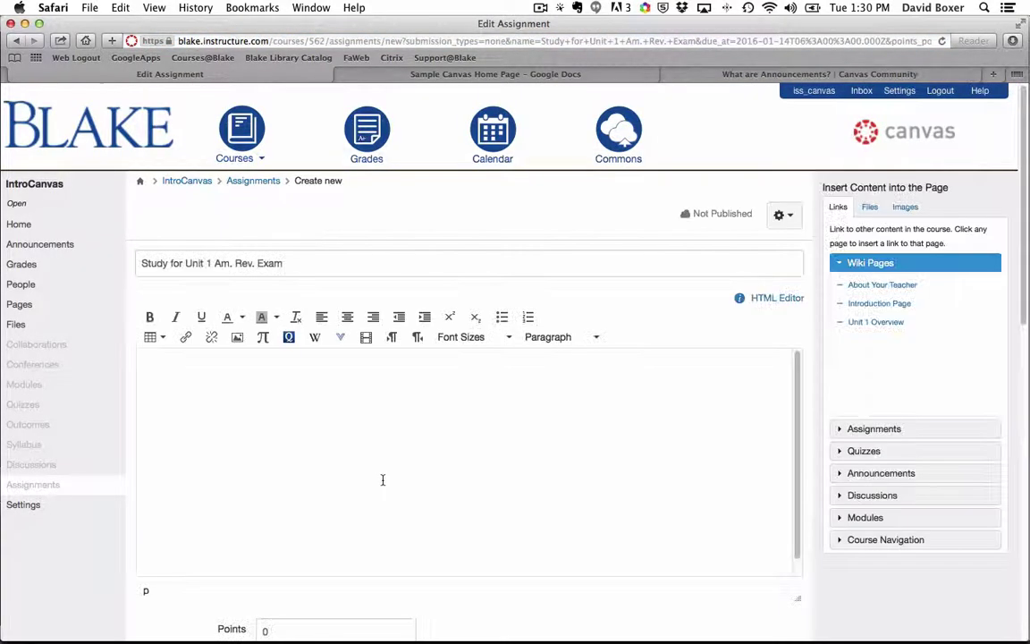
- Paste the study description and change the test day from Wednesday to Friday
type("Make use of the review sheet and your notes to prepare for the unit test on the Roots of American Revolution. The test will be on Wednesday and will be worth 50 points. It will cover the material from Chapter 5 (p.47-59) of your History Alive book. Tutorial review will be available on Monday and Tuesday of this week.")
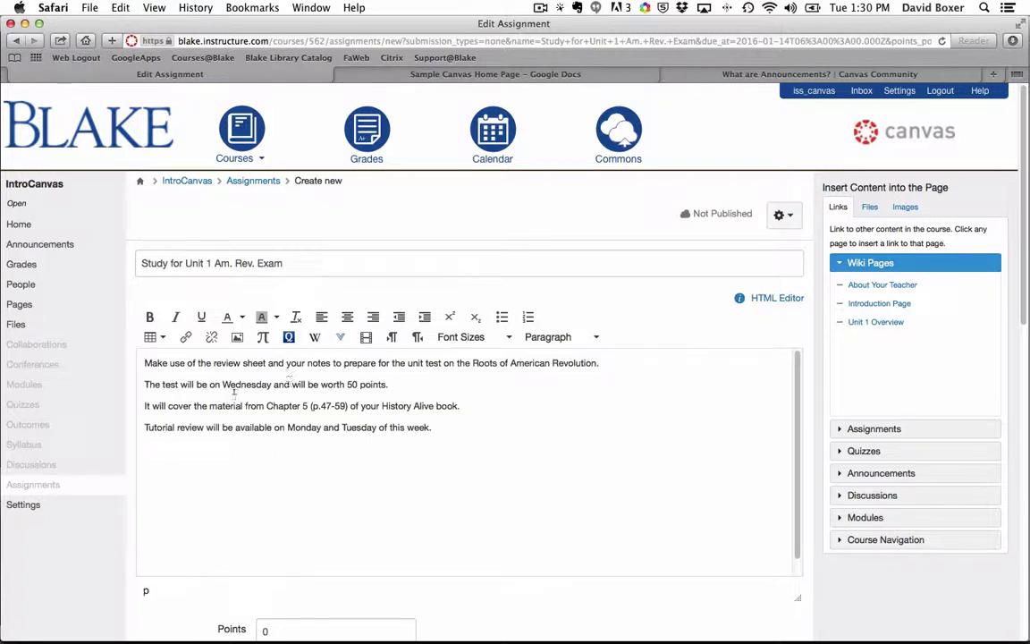
double_click(245, 384)
type("Friday")
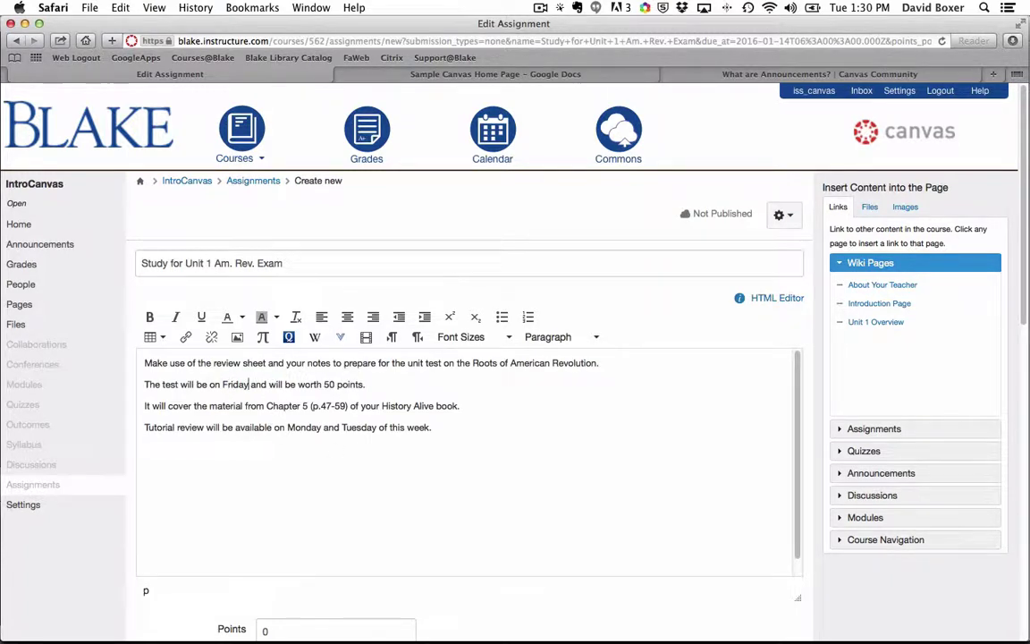
scroll(247, 382, "down", 1)
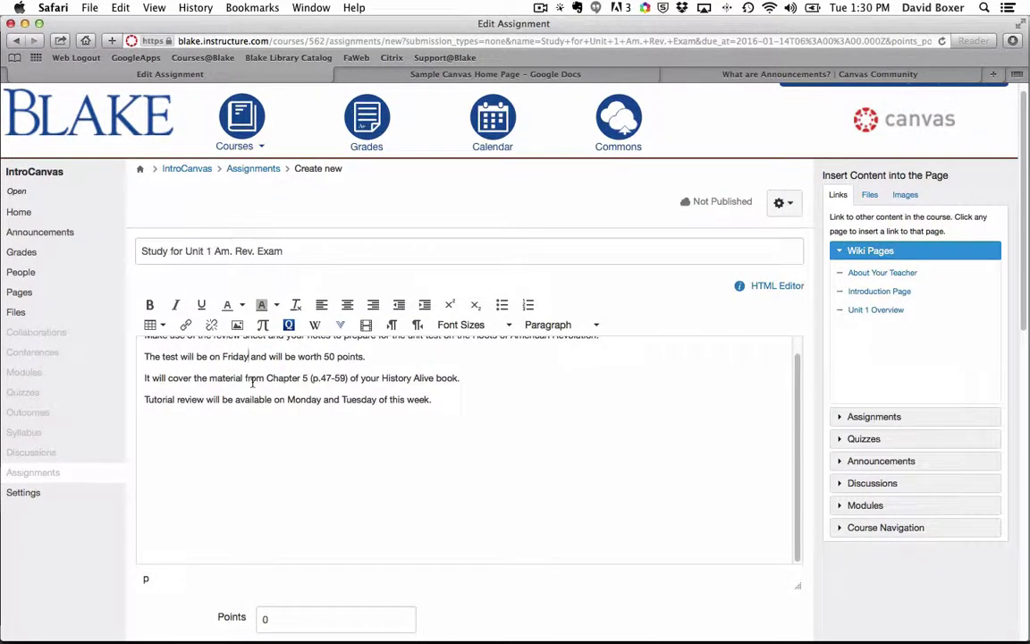
scroll(246, 380, "down", 2)
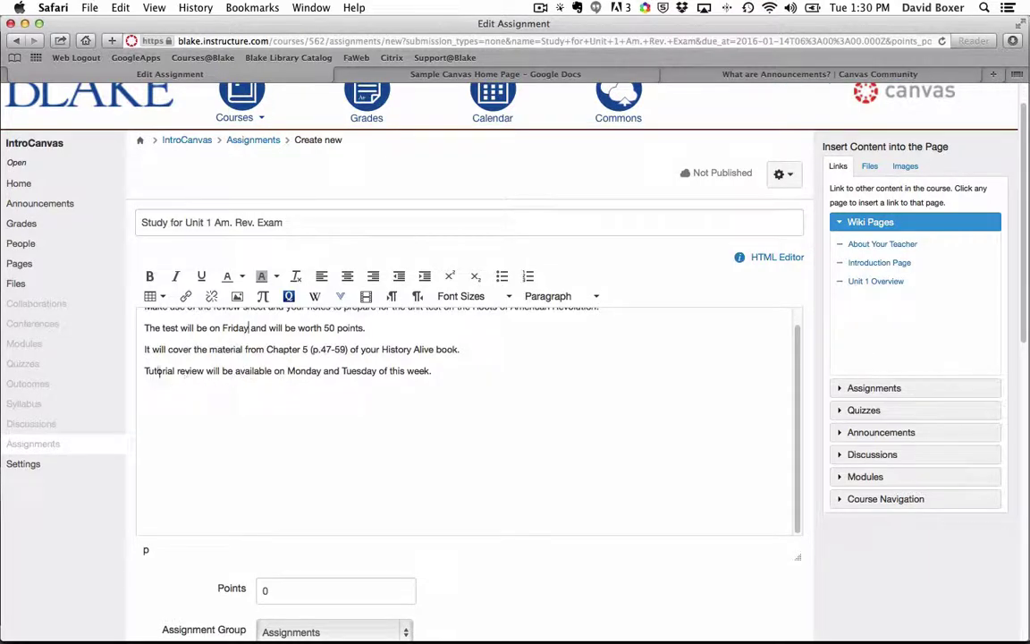
scroll(420, 370, "up", 3)
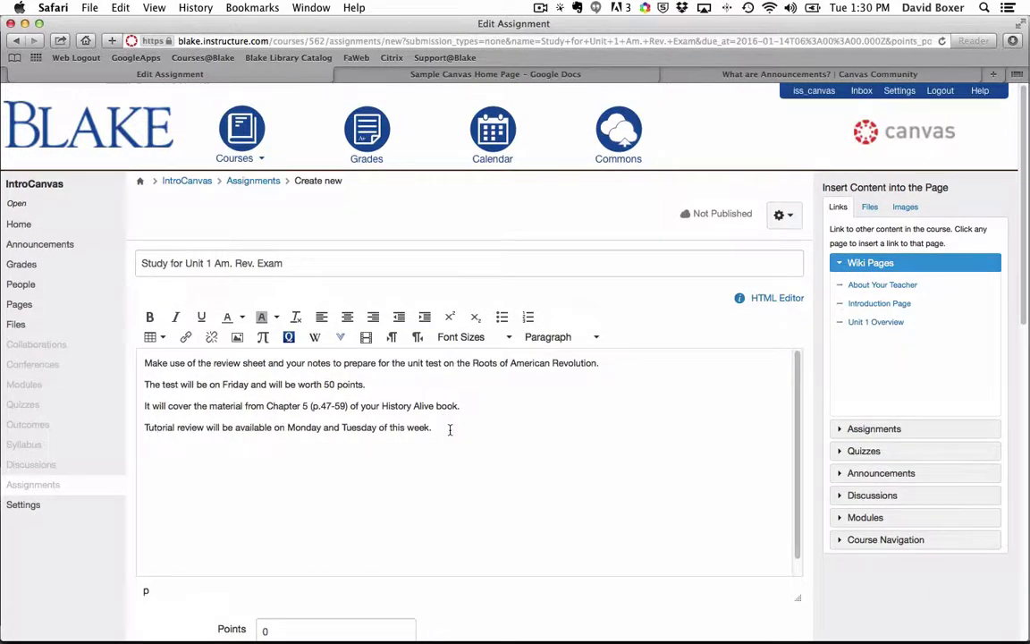
scroll(460, 427, "down", 1)
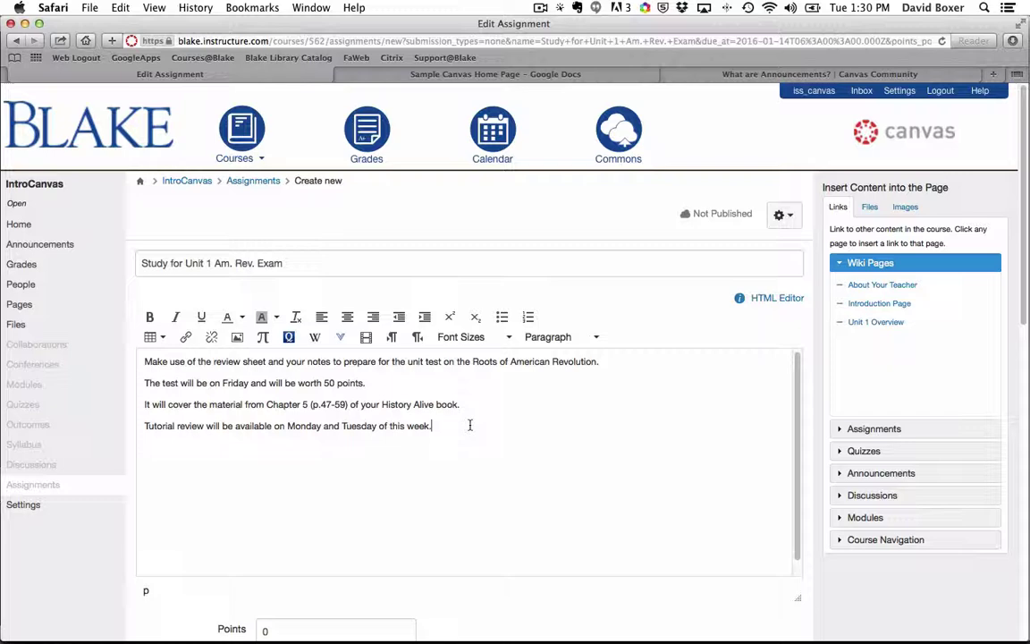
- Begin a new description line reading 'Download a'
key("Return")
type("Download a")
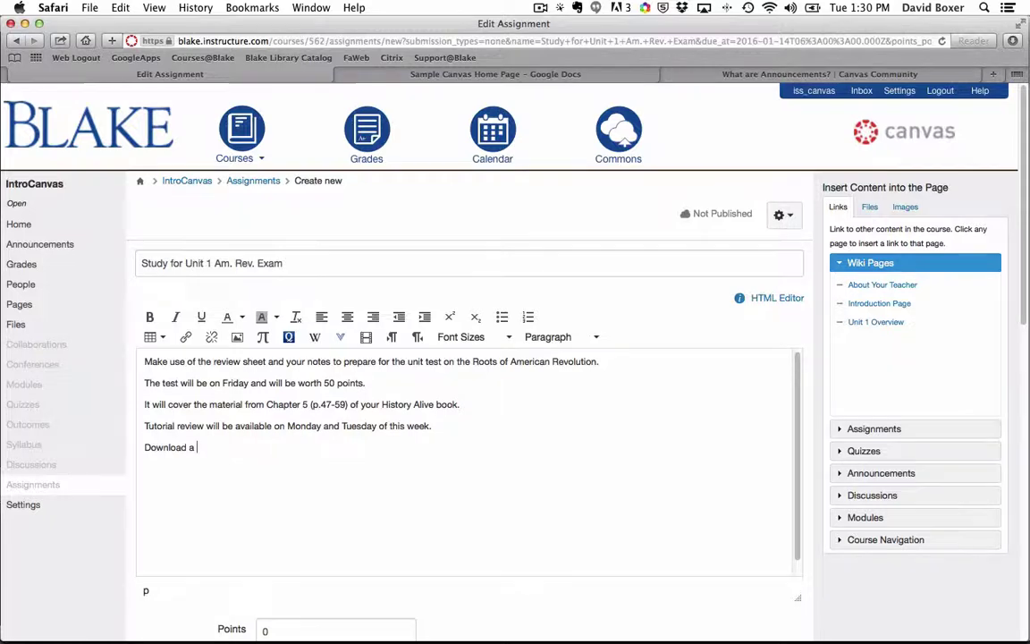
scroll(474, 424, "down", 4)
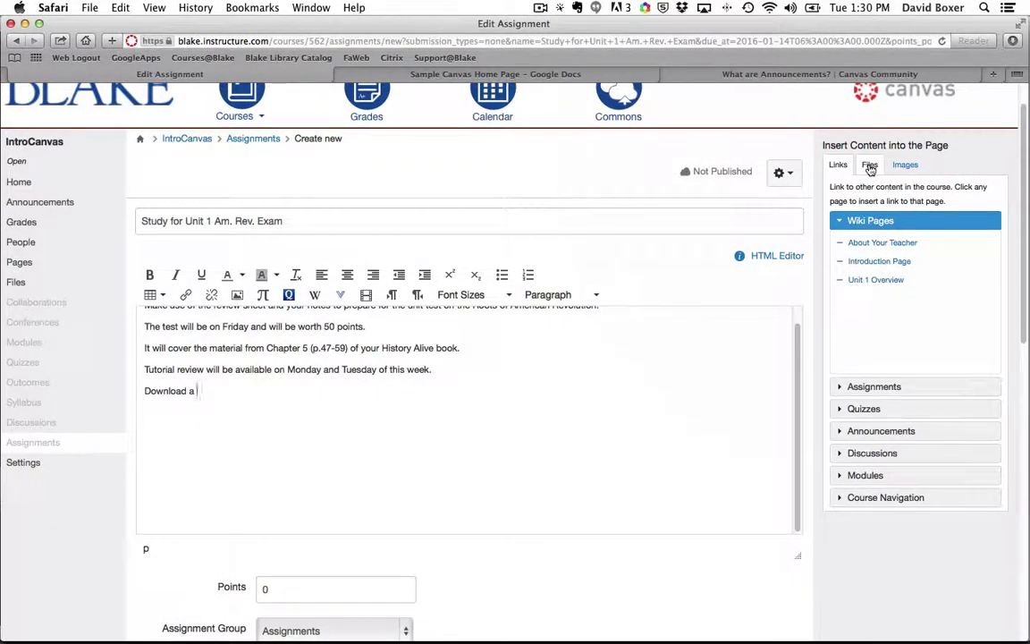
- Upload 'Unit 1 - Review Sheet American Revolution - 2016-1.docx' to course files and link it in the description
left_click(870, 167)
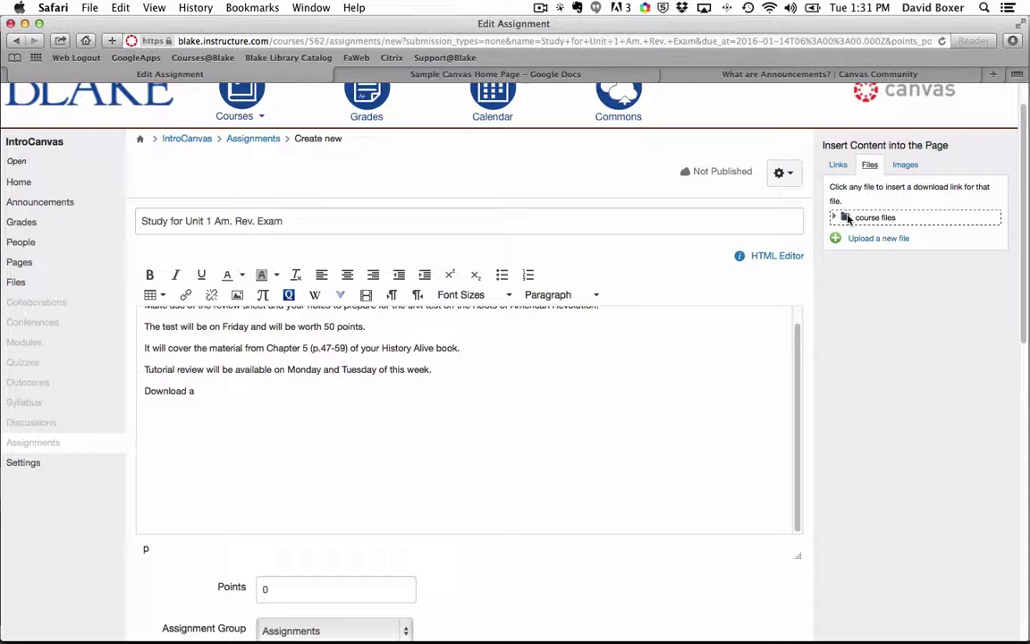
left_click(834, 219)
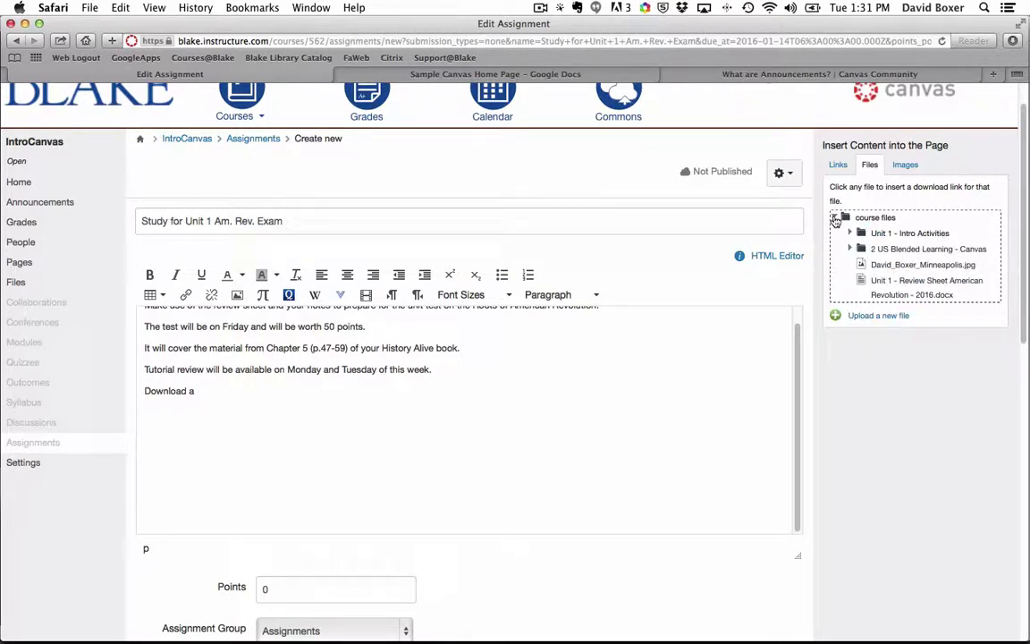
scroll(834, 221, "down", 2)
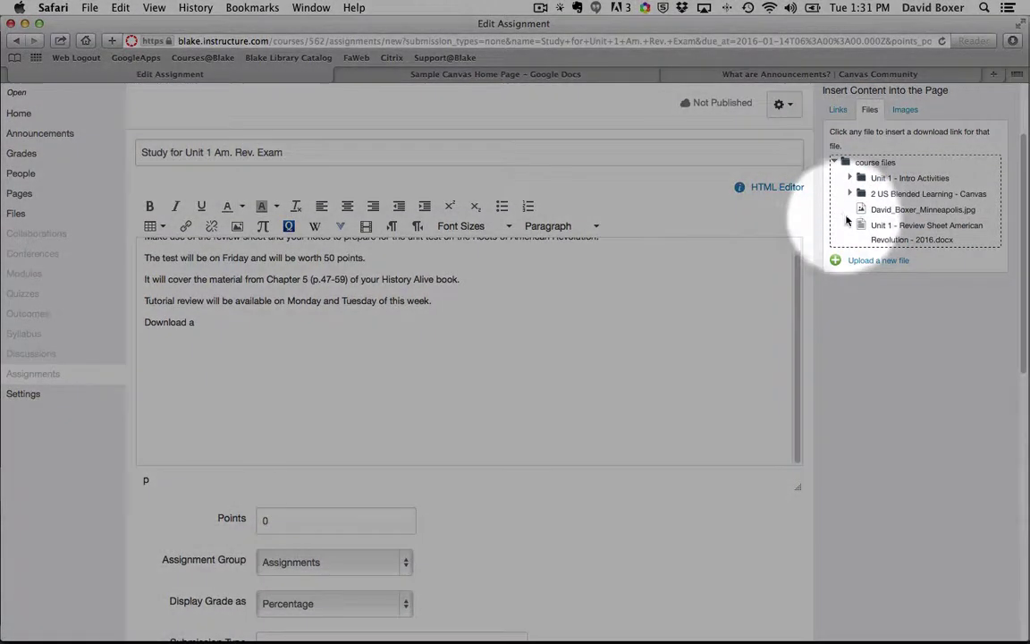
left_click(865, 261)
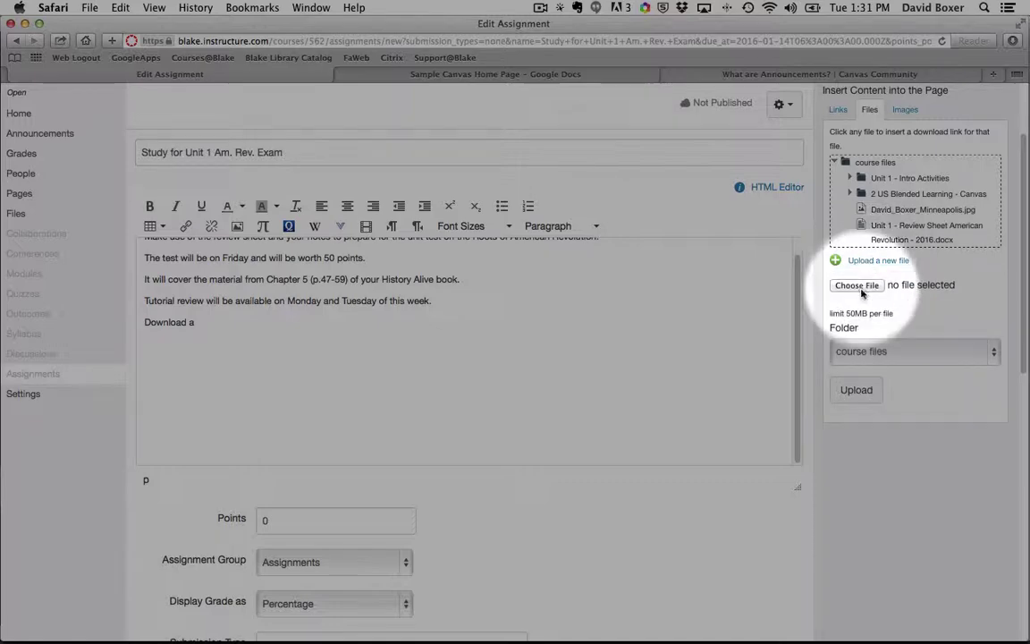
left_click(856, 286)
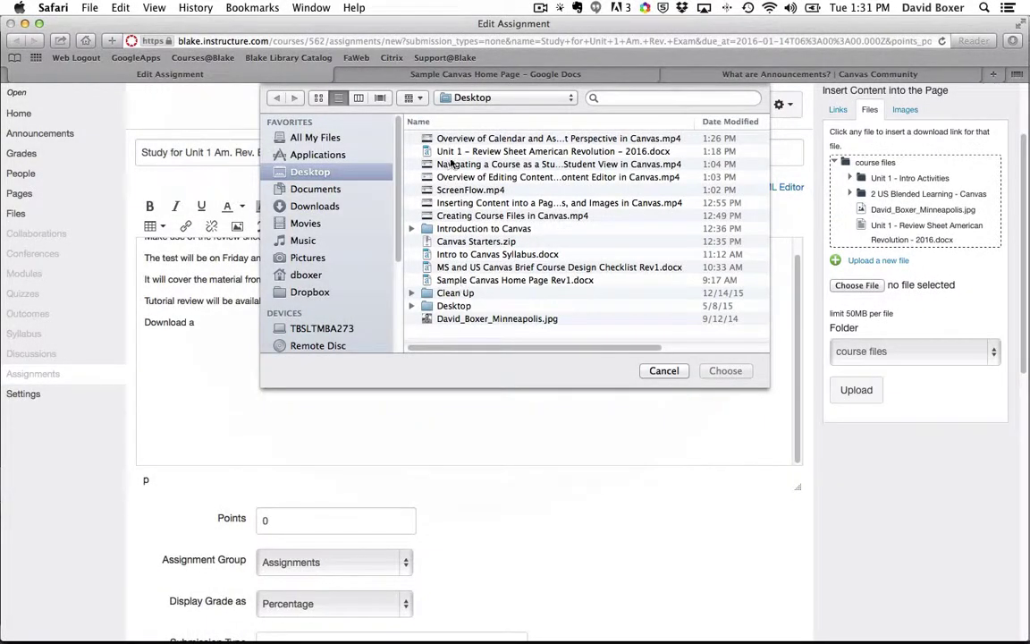
left_click(501, 151)
left_click(726, 370)
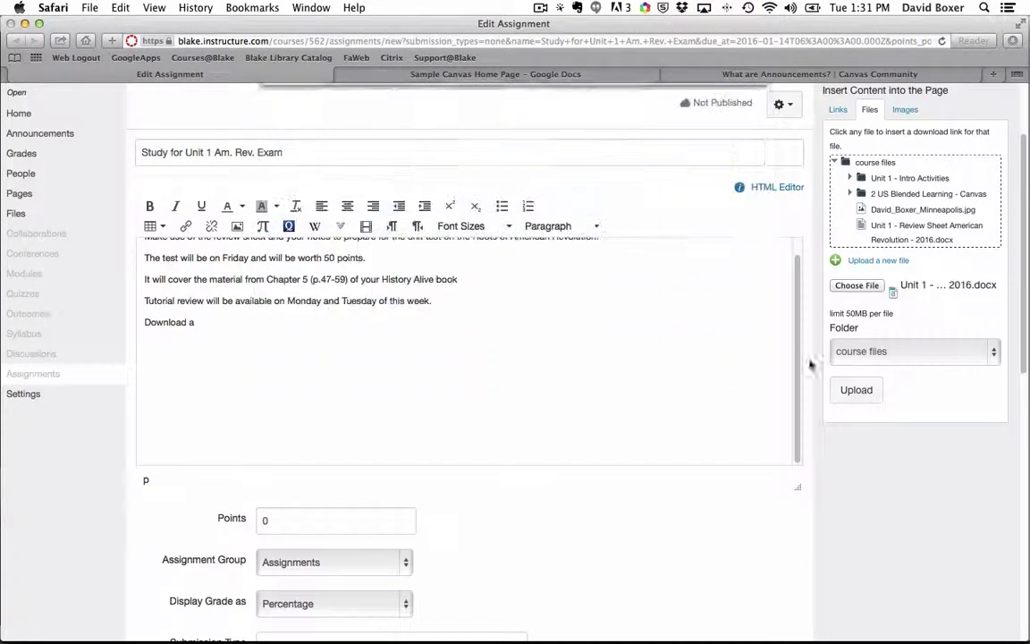
left_click(856, 390)
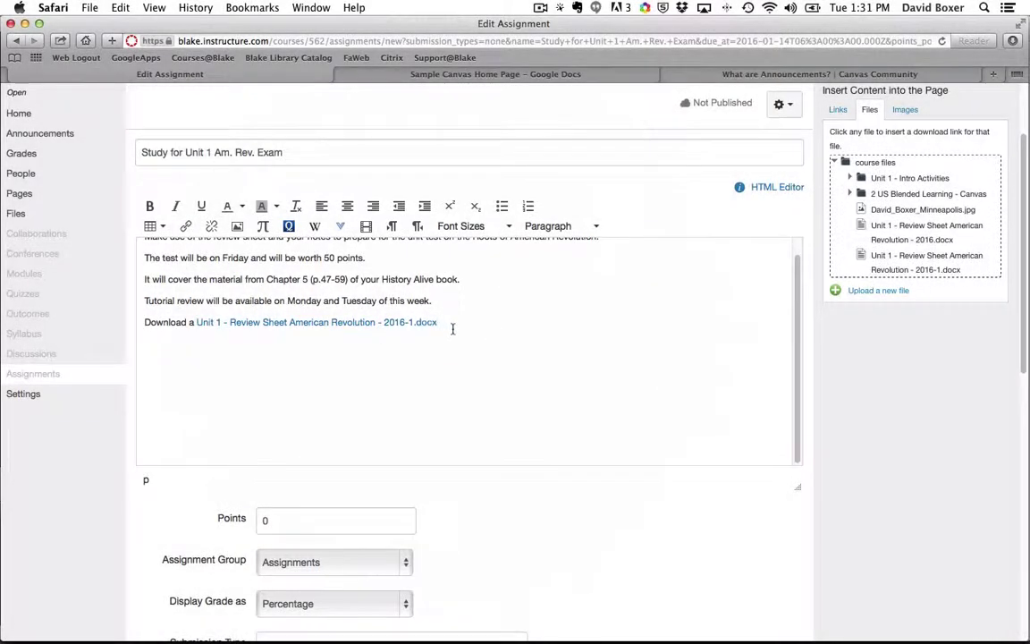
- Make the assignment Not Graded and change its due time to Jan 14, 10:00pm
scroll(453, 329, "down", 3)
scroll(455, 326, "down", 3)
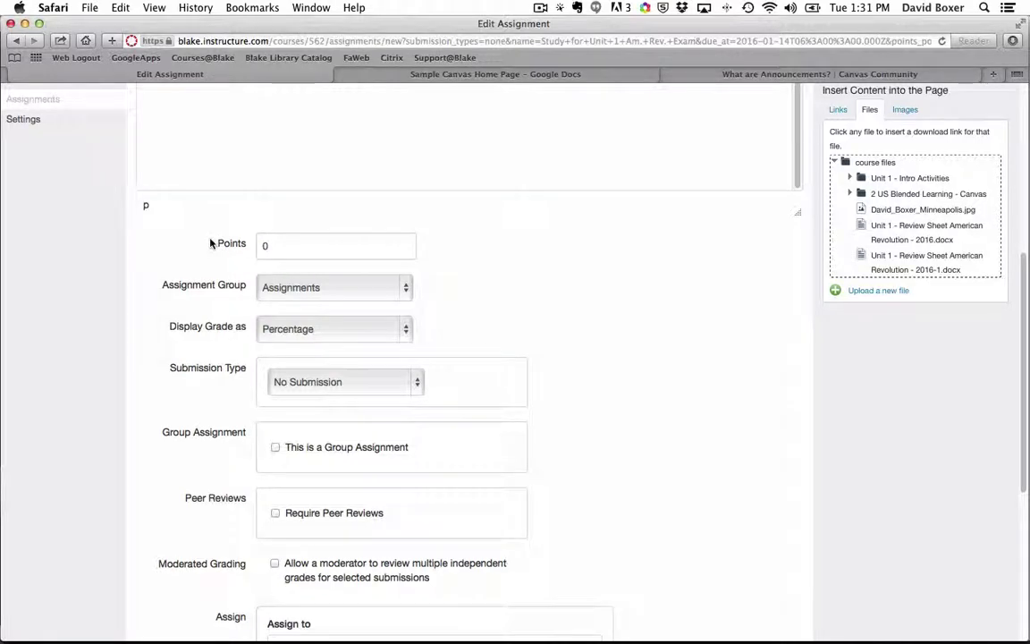
scroll(211, 241, "down", 1)
scroll(211, 242, "down", 1)
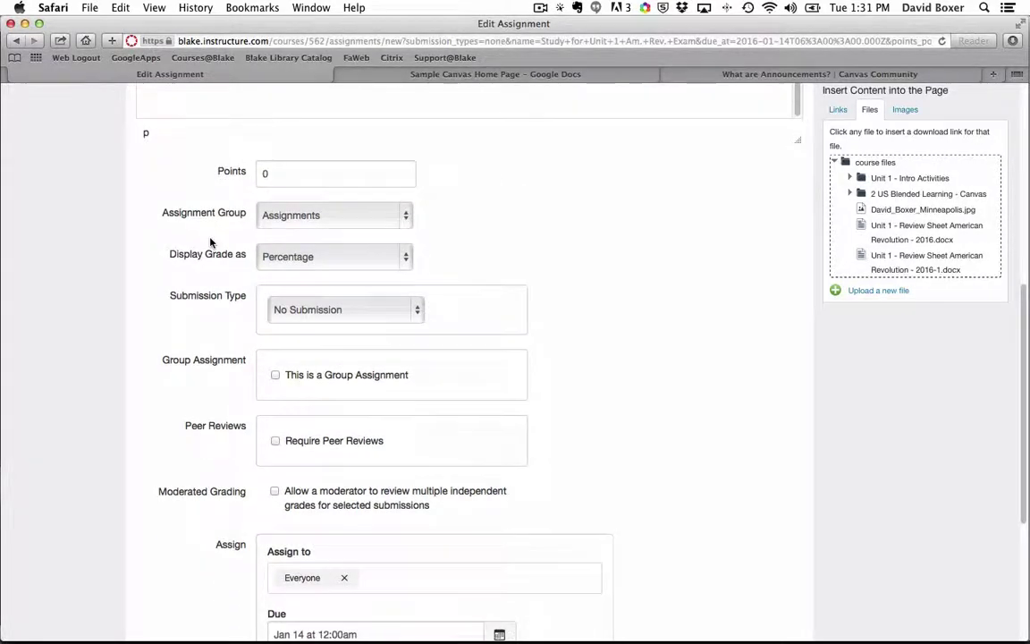
scroll(211, 242, "down", 1)
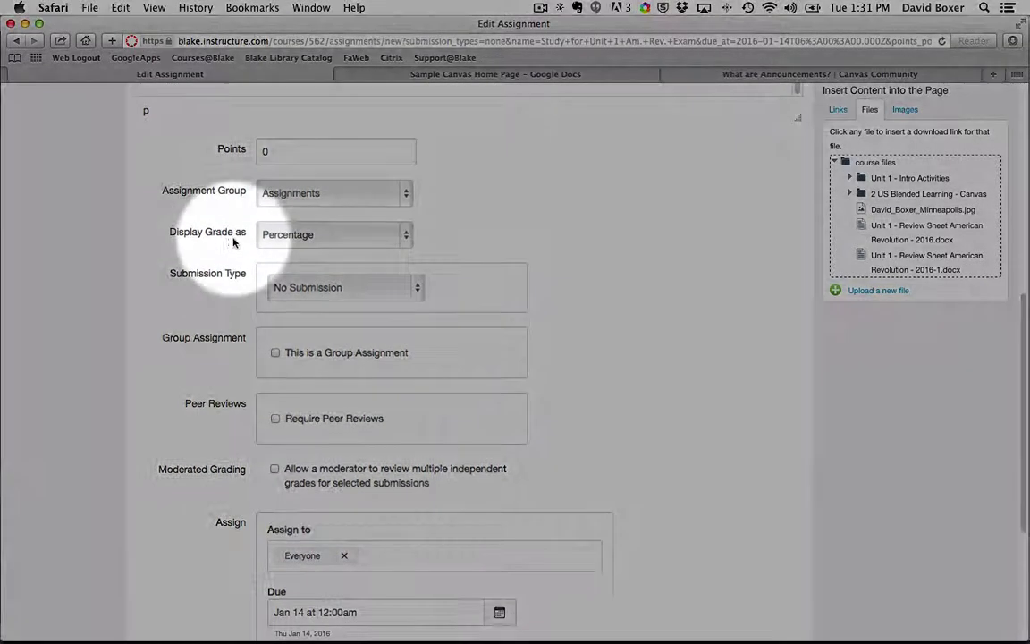
left_click(294, 236)
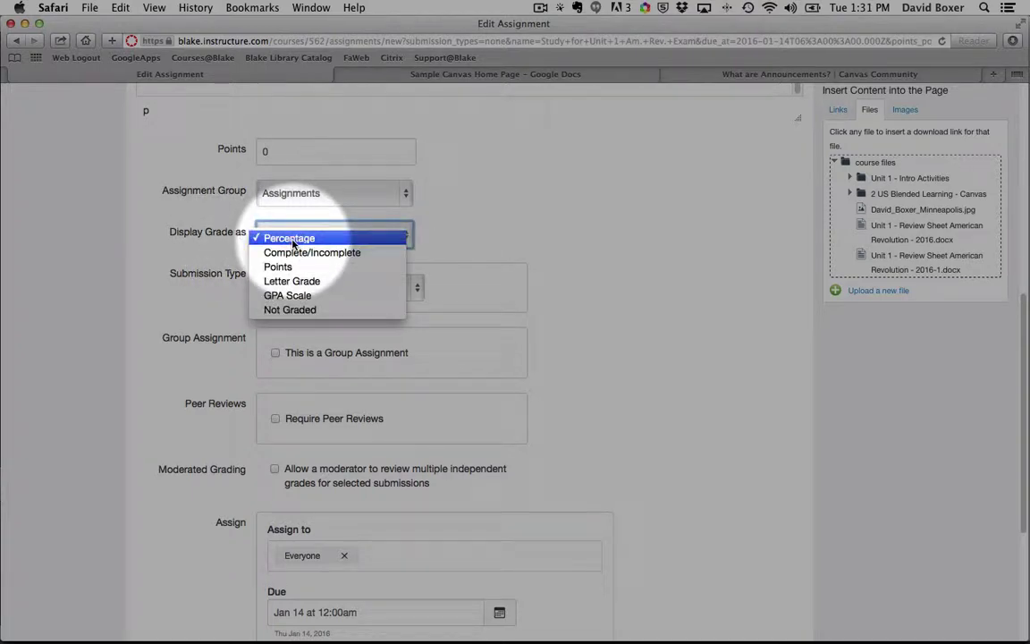
left_click(290, 309)
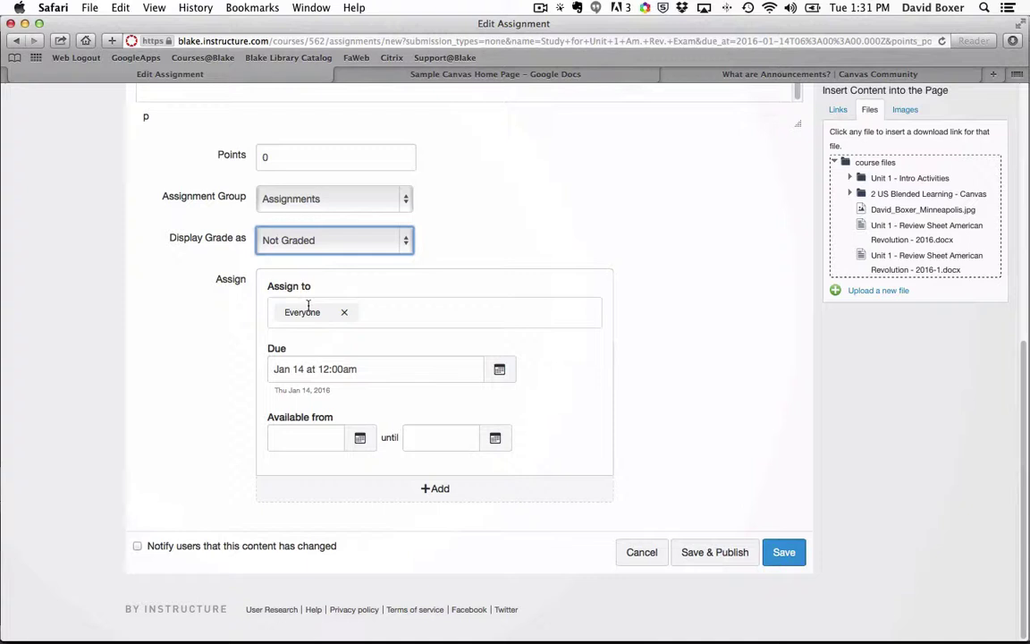
left_click(319, 368)
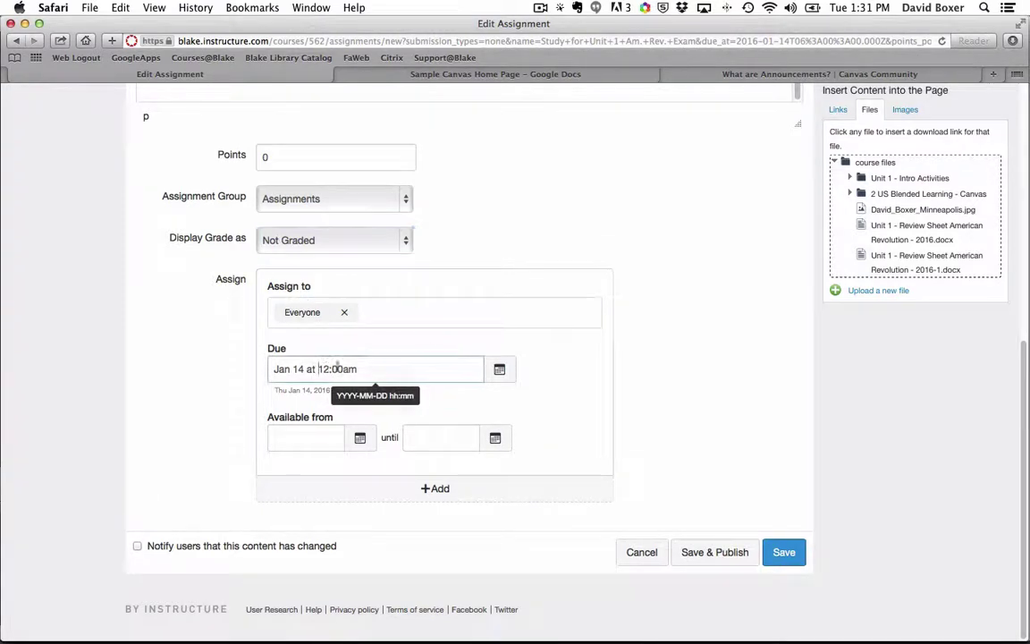
type("0")
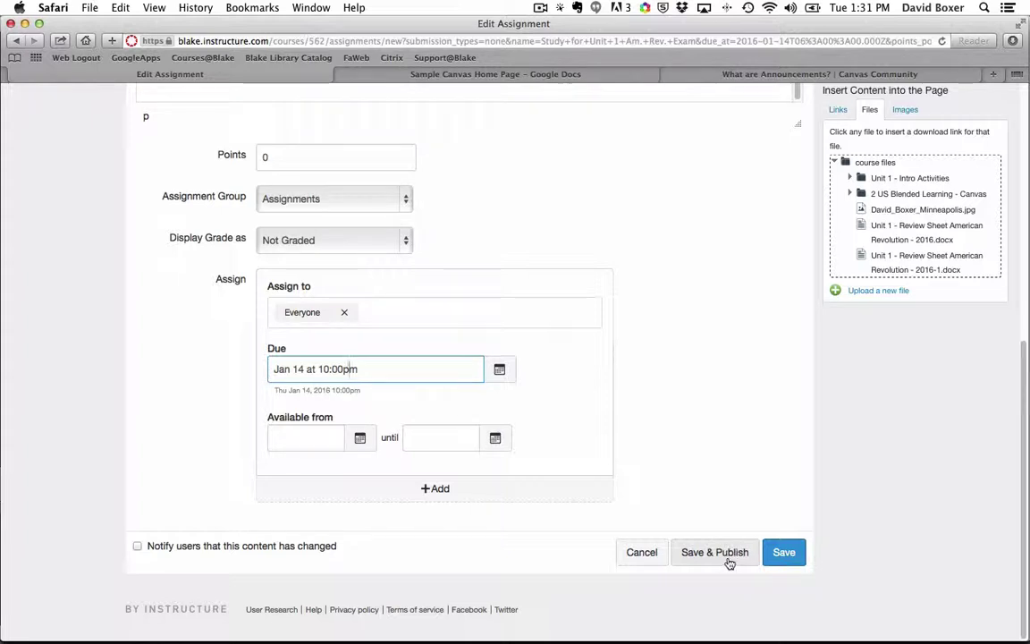
- Save and publish the assignment, then confirm it in the Assignments list
left_click(729, 554)
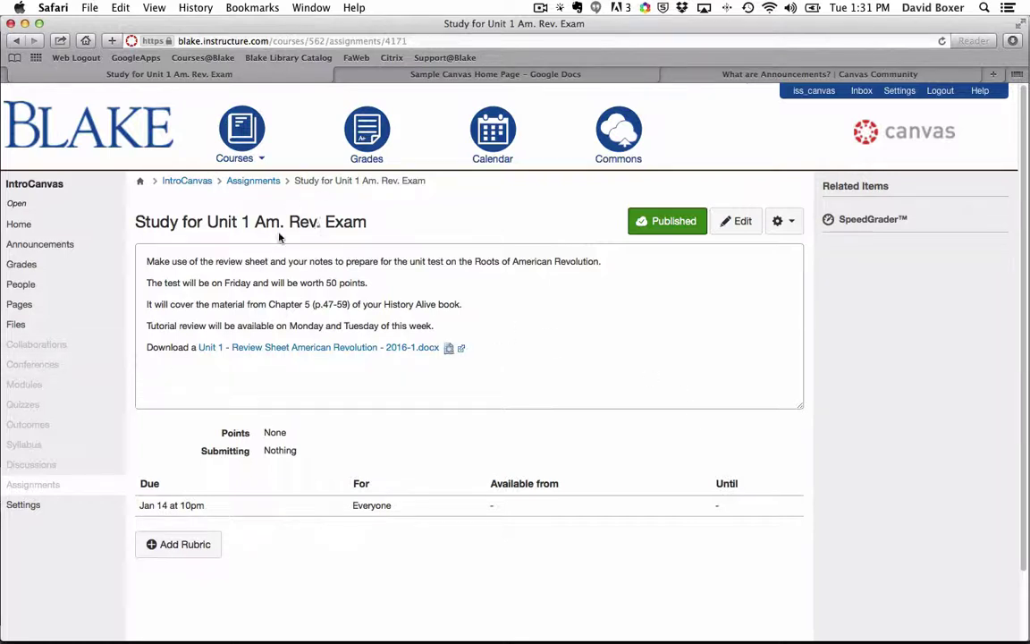
left_click(26, 487)
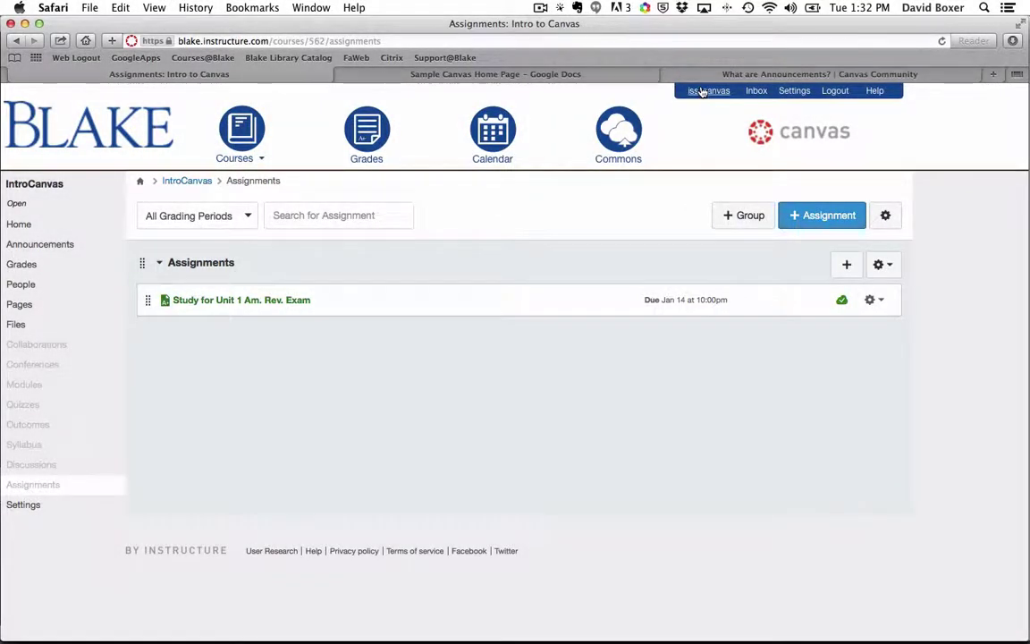
- In the student's browser, show the calendar as an Agenda list
key("super+Tab")
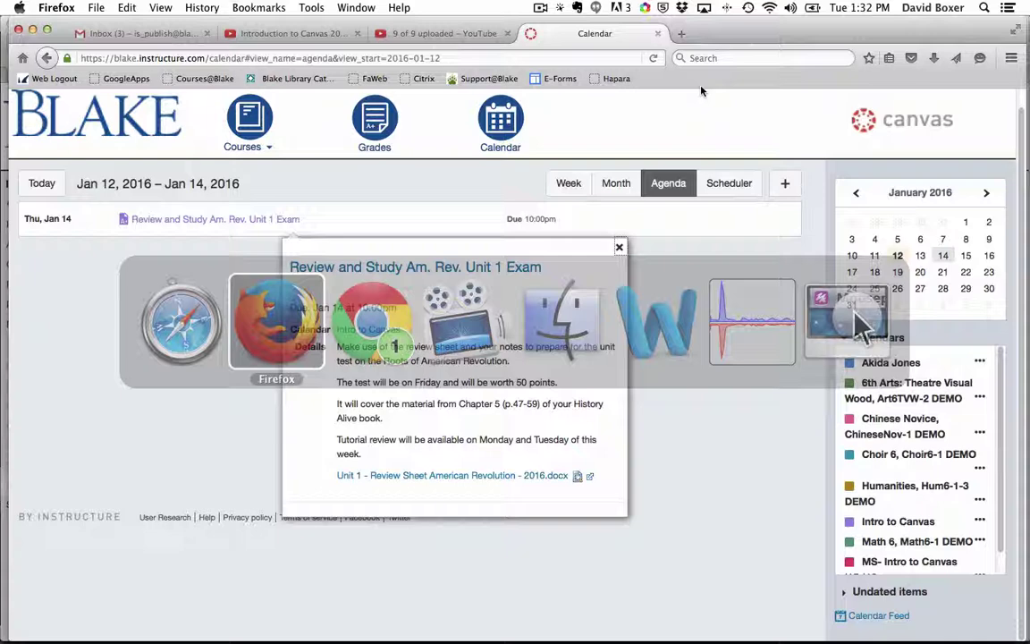
left_click(618, 248)
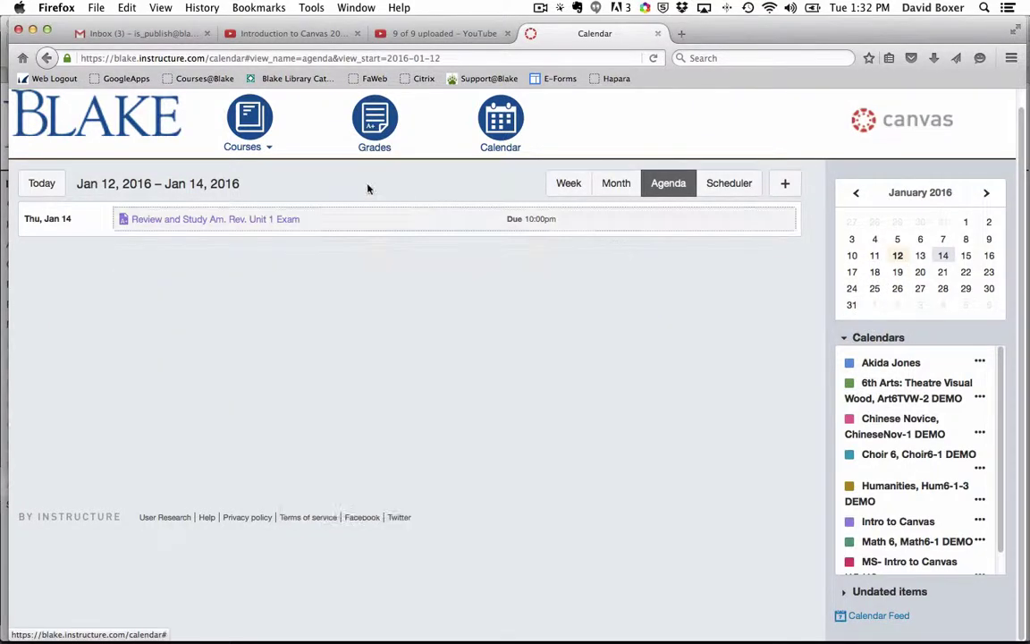
left_click(99, 136)
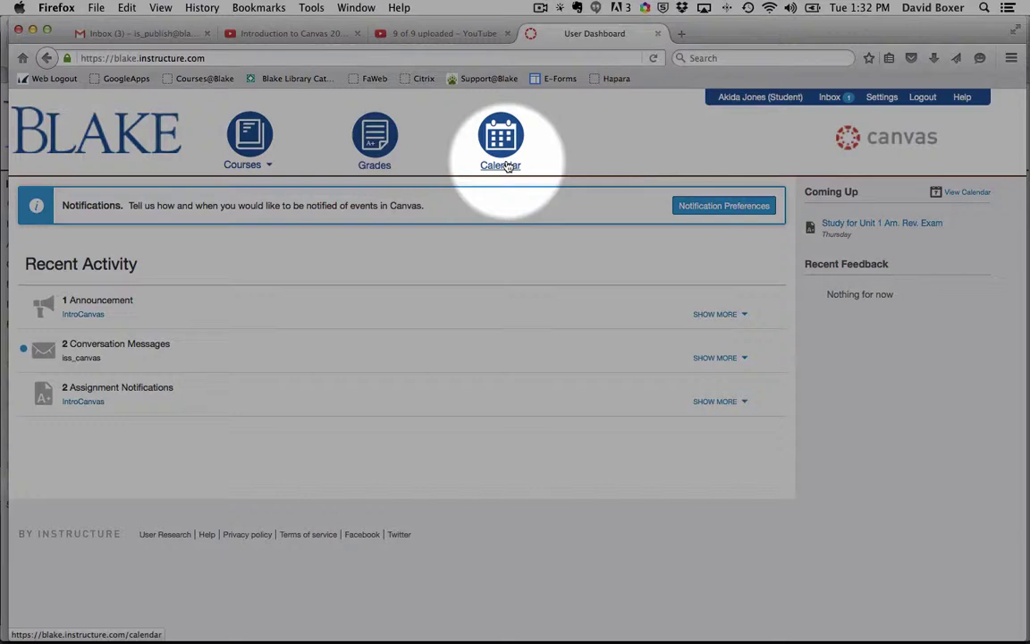
left_click(501, 165)
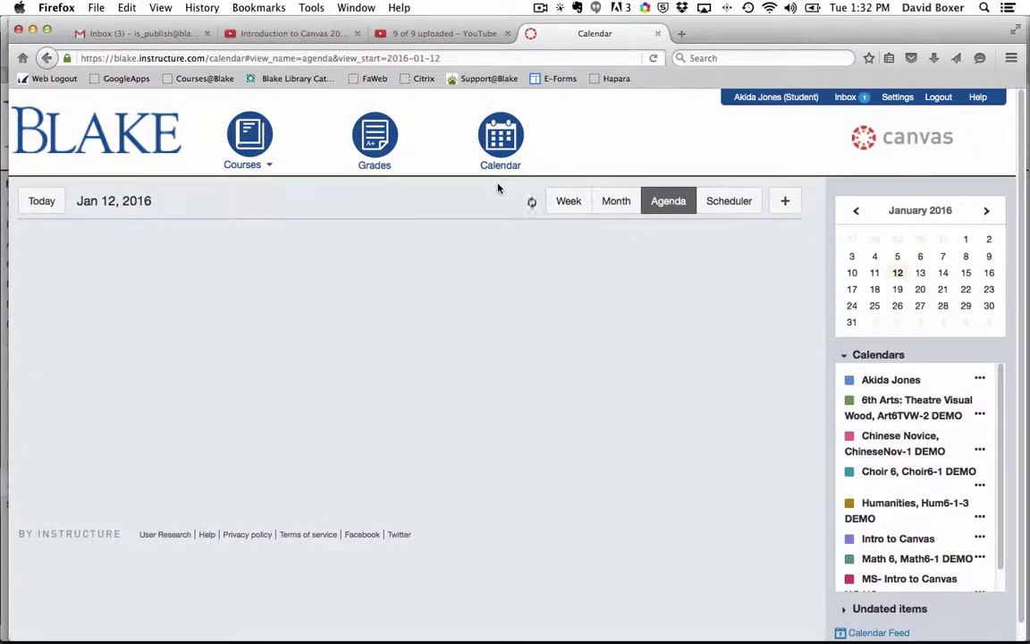
left_click(677, 206)
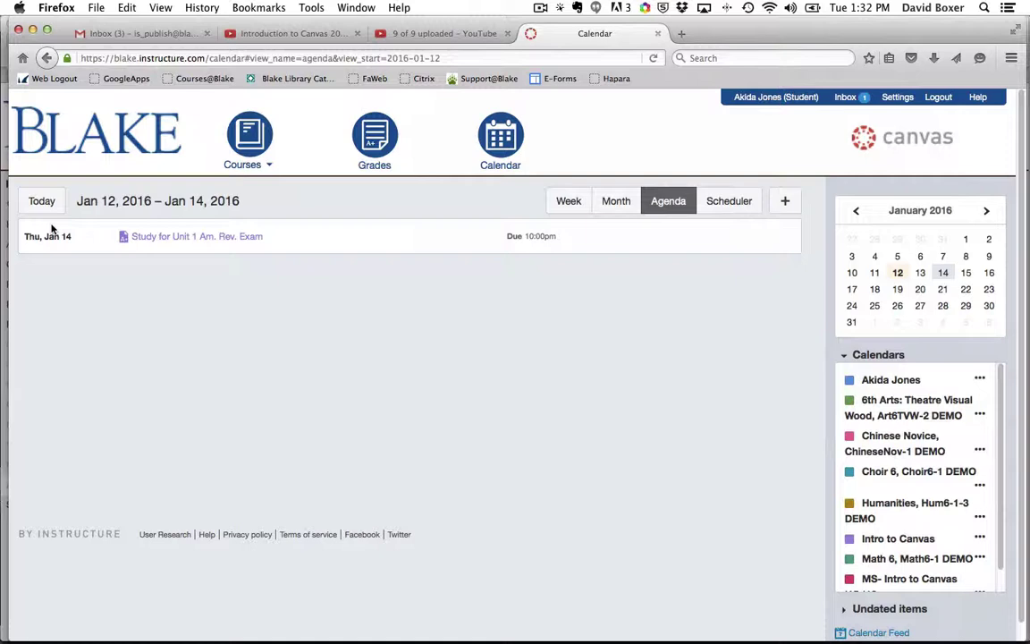
- Show the Study for Unit 1 Am. Rev. Exam details and download the linked review sheet
left_click(181, 239)
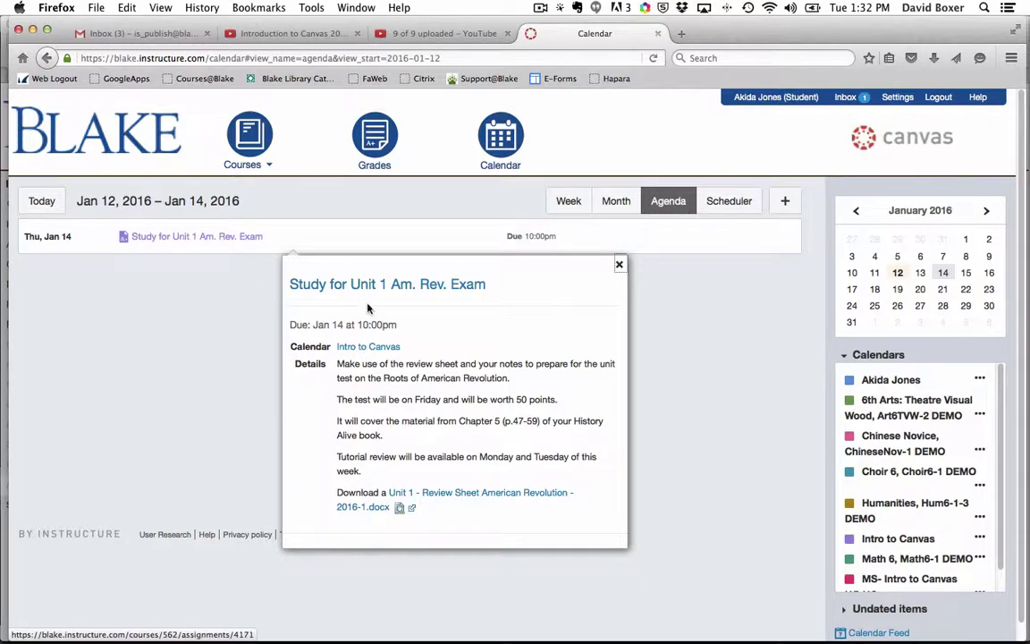
scroll(411, 321, "down", 1)
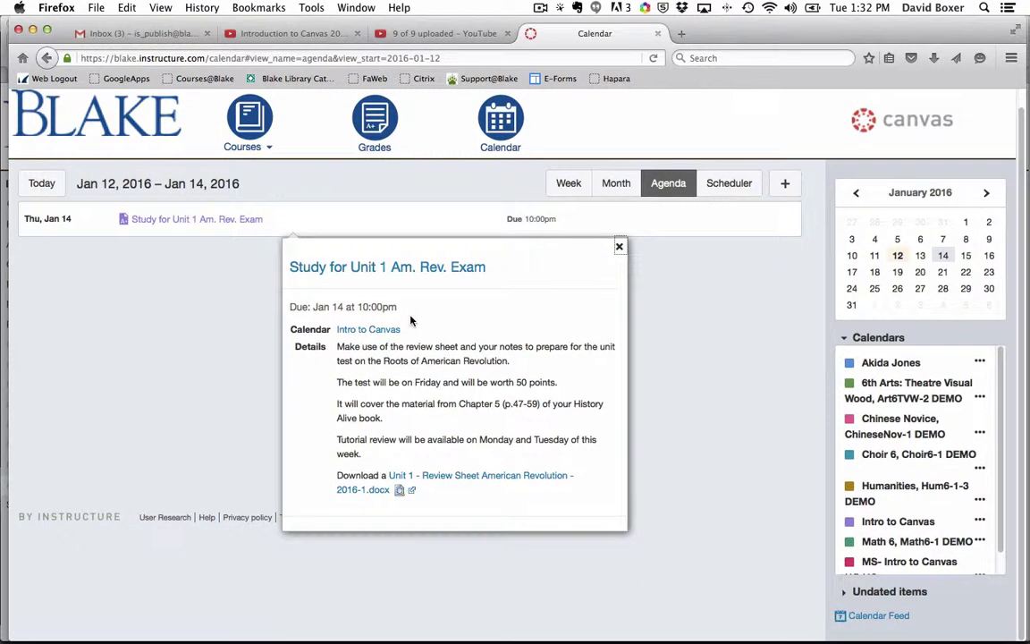
left_click(396, 491)
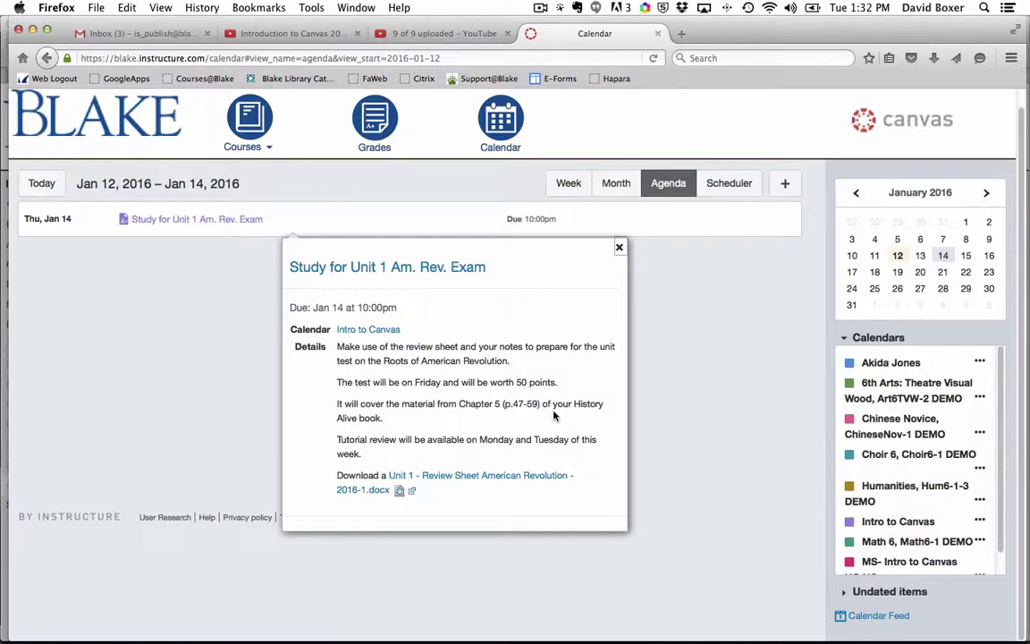